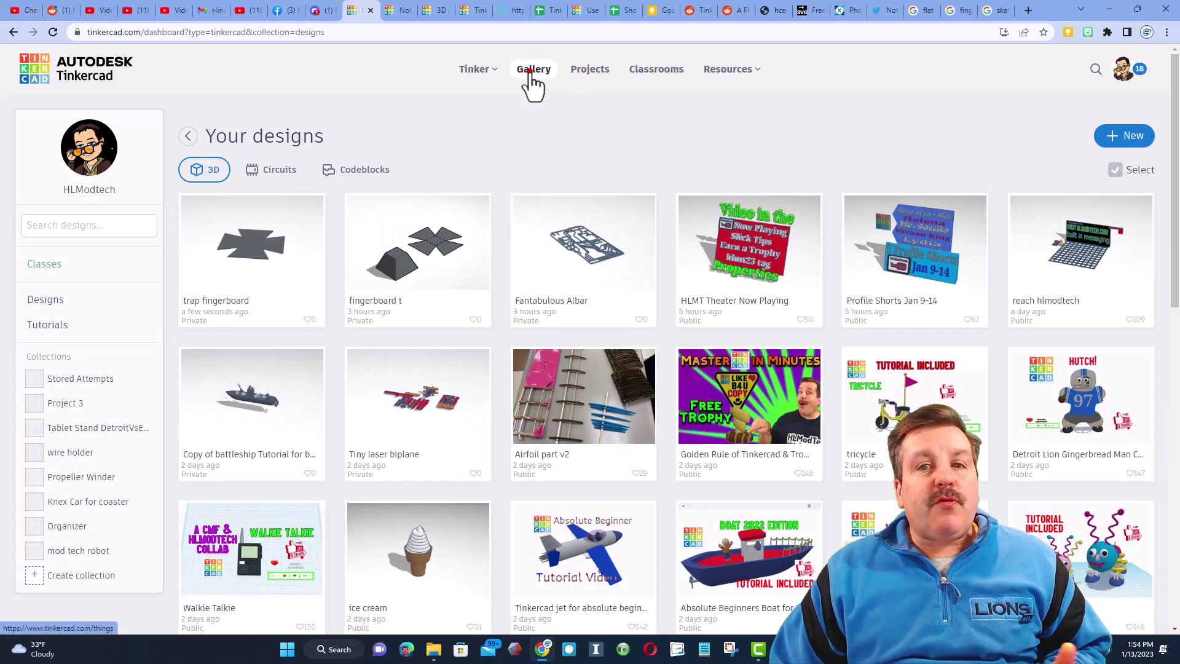
- Show the community gallery sorted by Recent in the small grid view
{"action": "left_click", "coordinate": [531, 70]}
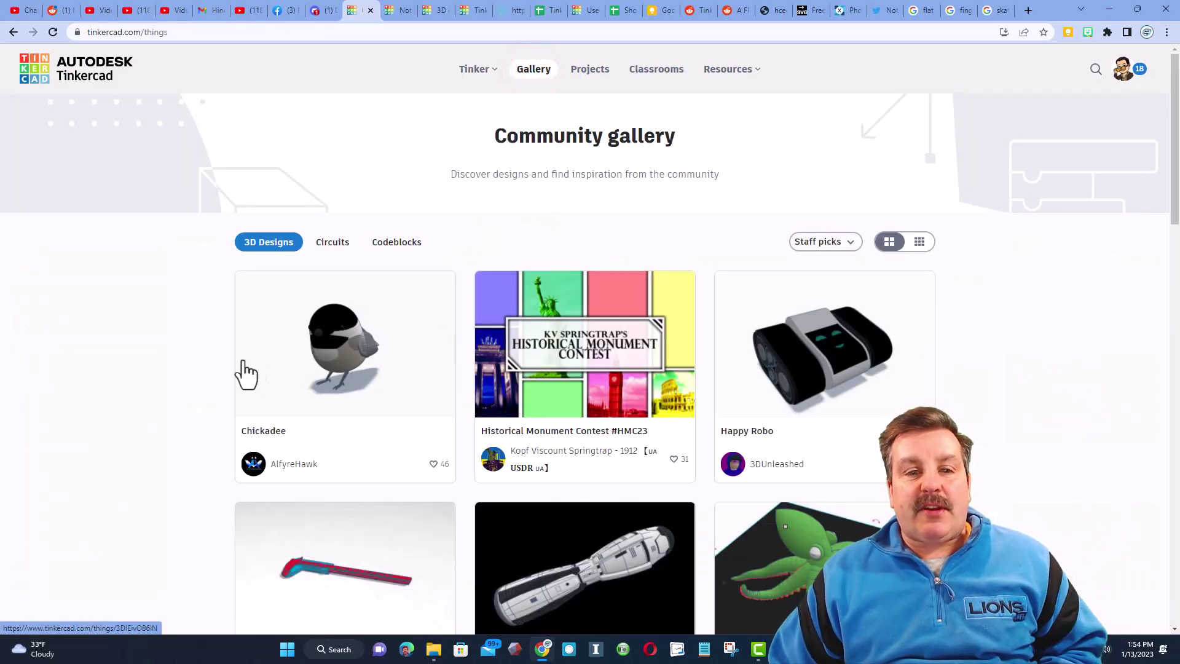
{"action": "scroll", "coordinate": [861, 381], "scroll_direction": "down", "scroll_amount": 1}
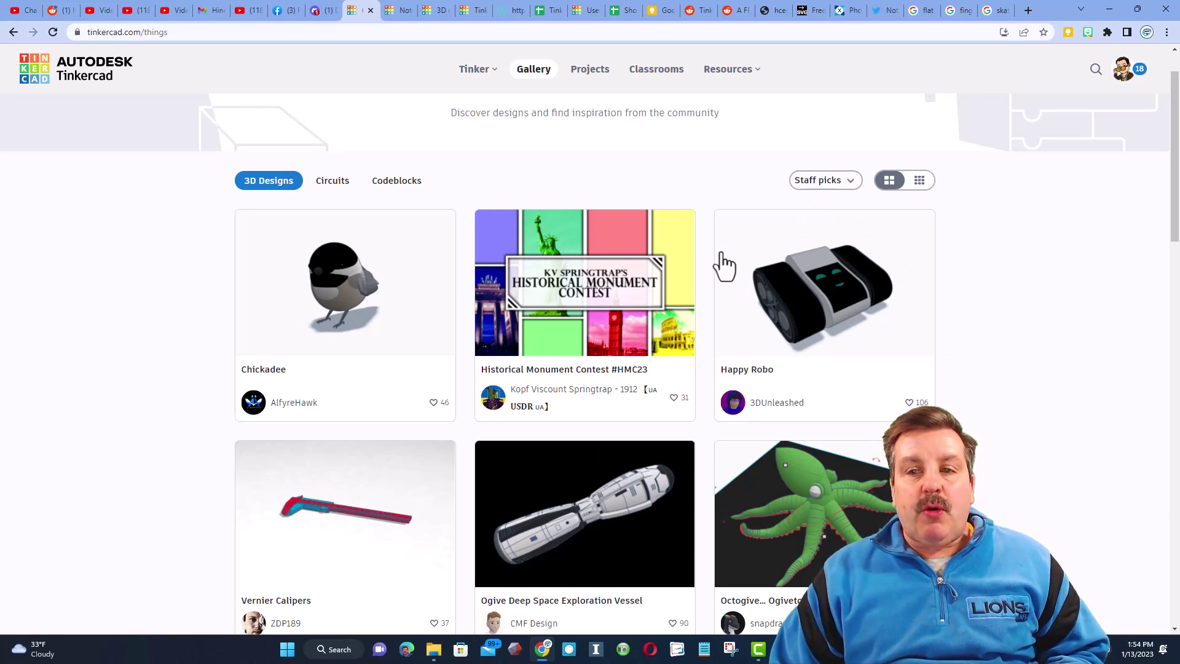
{"action": "left_click", "coordinate": [820, 178]}
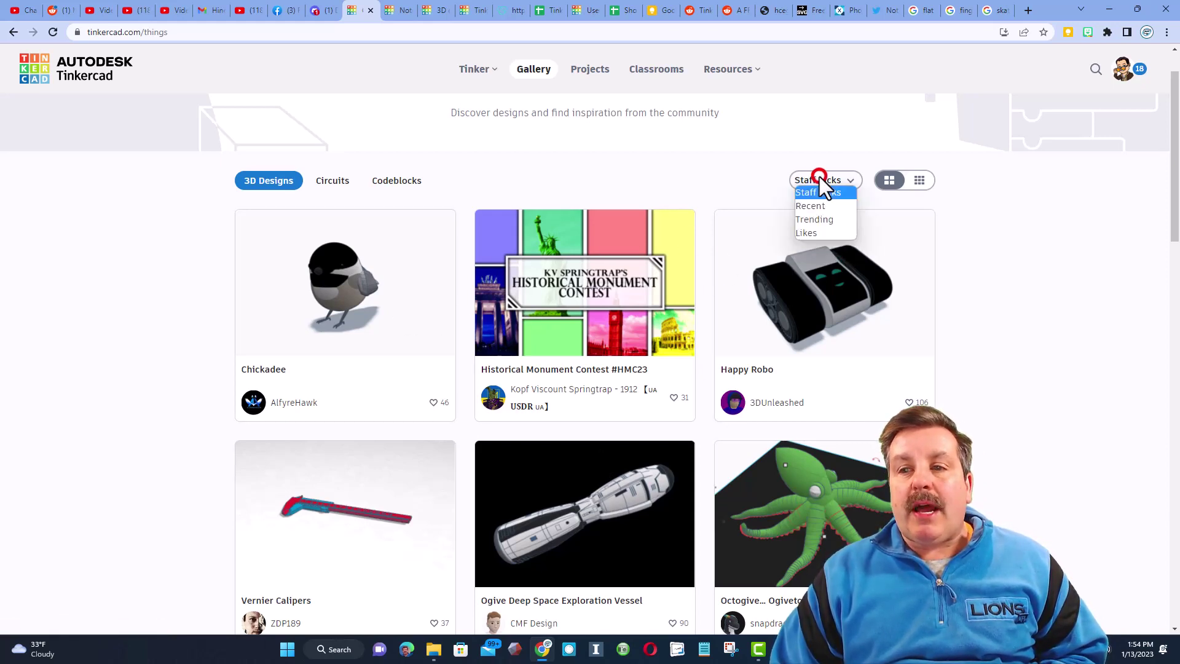
{"action": "left_click", "coordinate": [811, 206]}
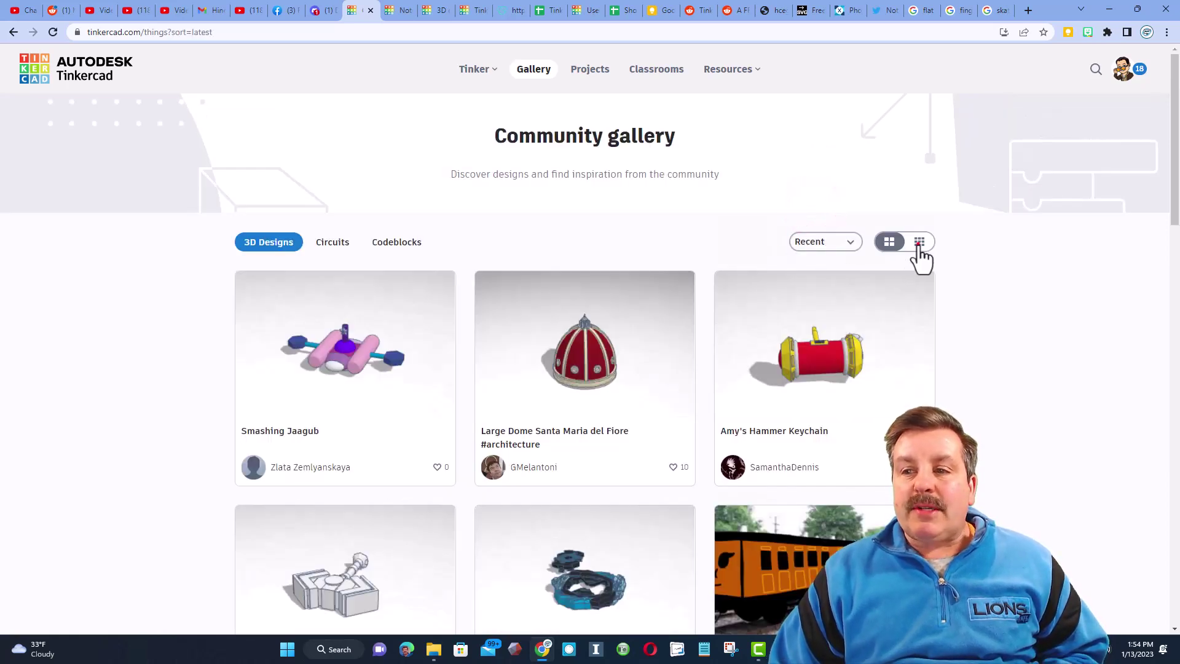
{"action": "left_click", "coordinate": [918, 246]}
{"action": "scroll", "coordinate": [844, 335], "scroll_direction": "down", "scroll_amount": 2}
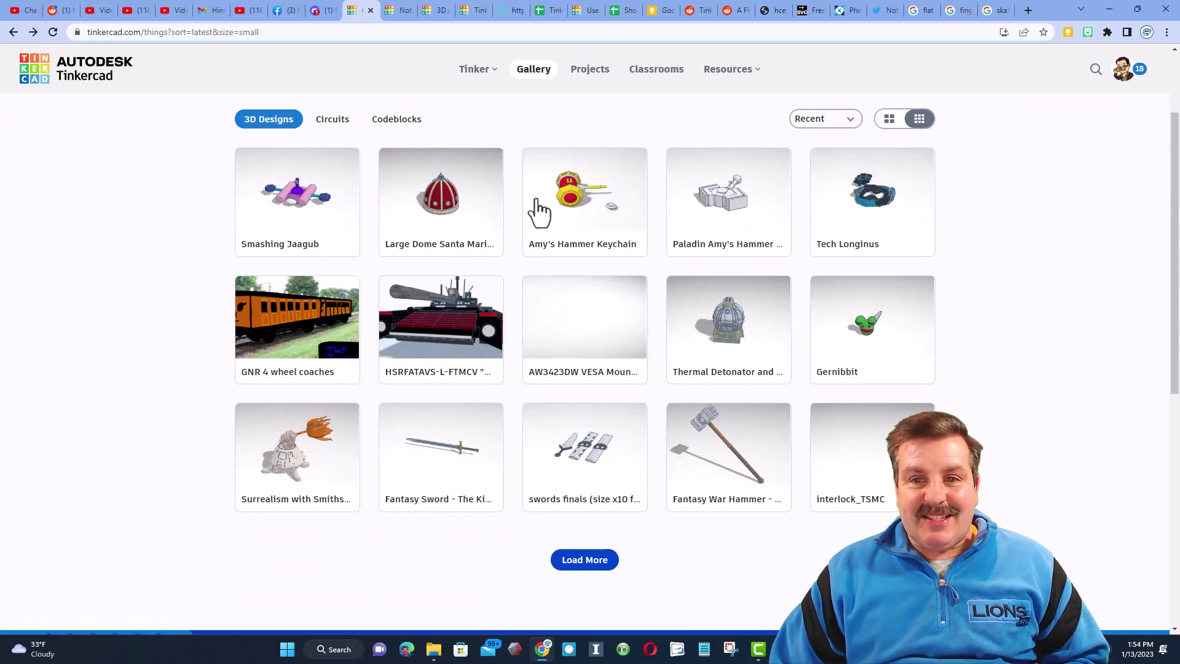
- Give the Hammer Keychain design a star reaction and return to the gallery
{"action": "left_click", "coordinate": [579, 214]}
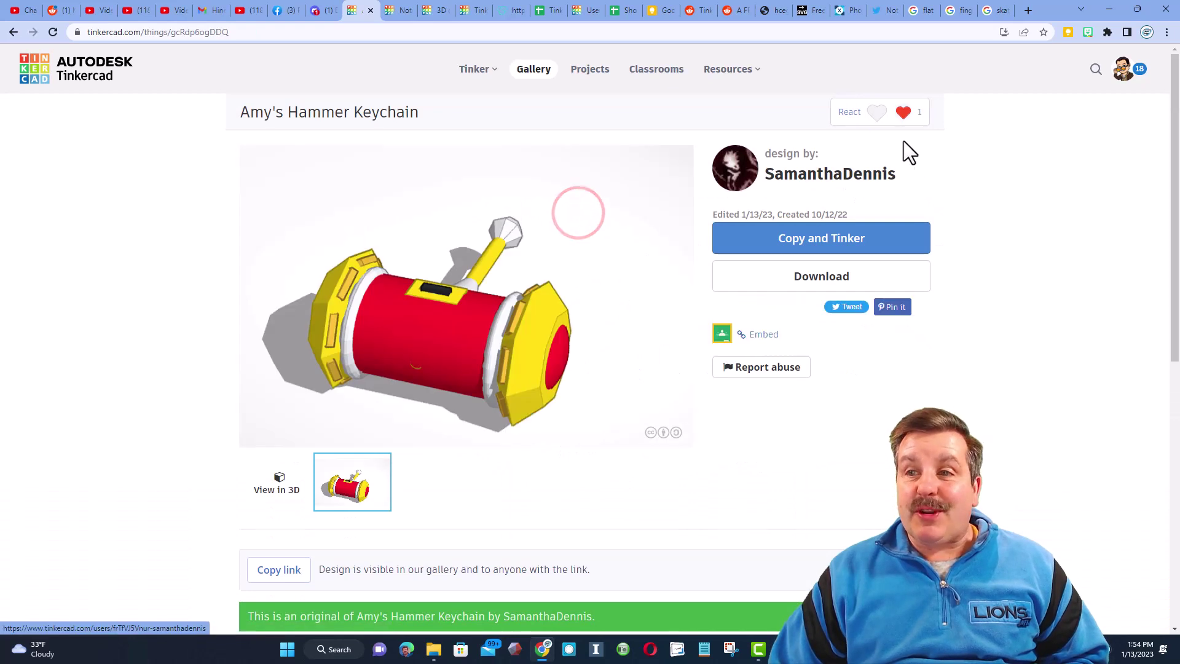
{"action": "left_click", "coordinate": [884, 117]}
{"action": "left_click", "coordinate": [876, 175]}
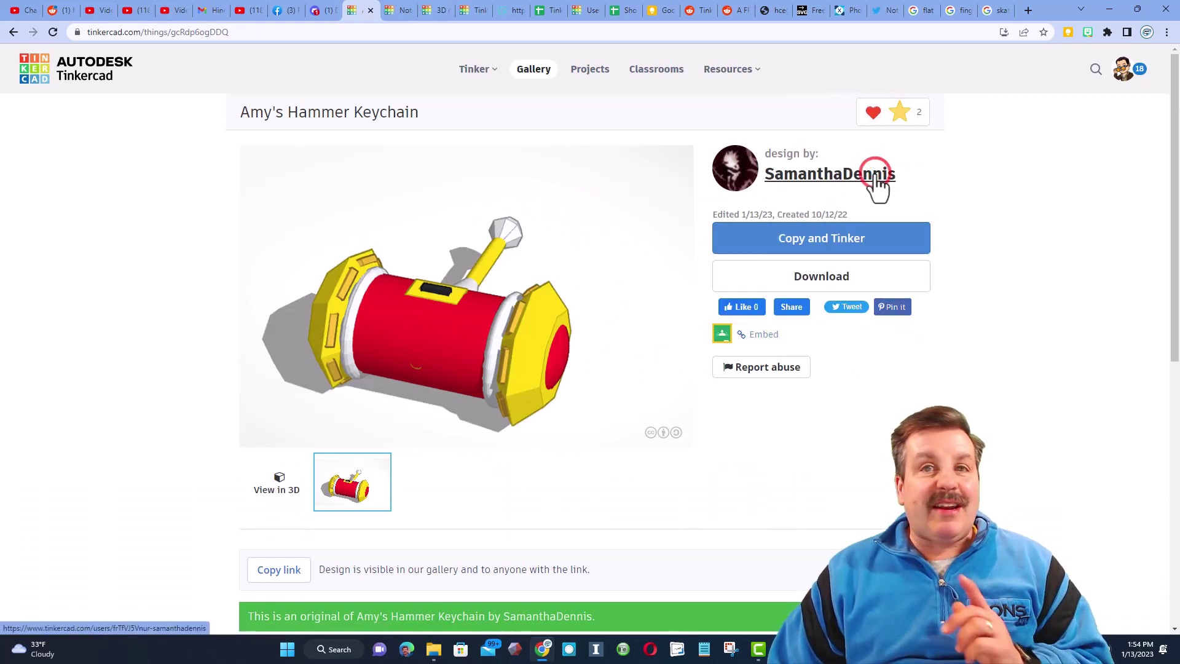
{"action": "left_click", "coordinate": [13, 32]}
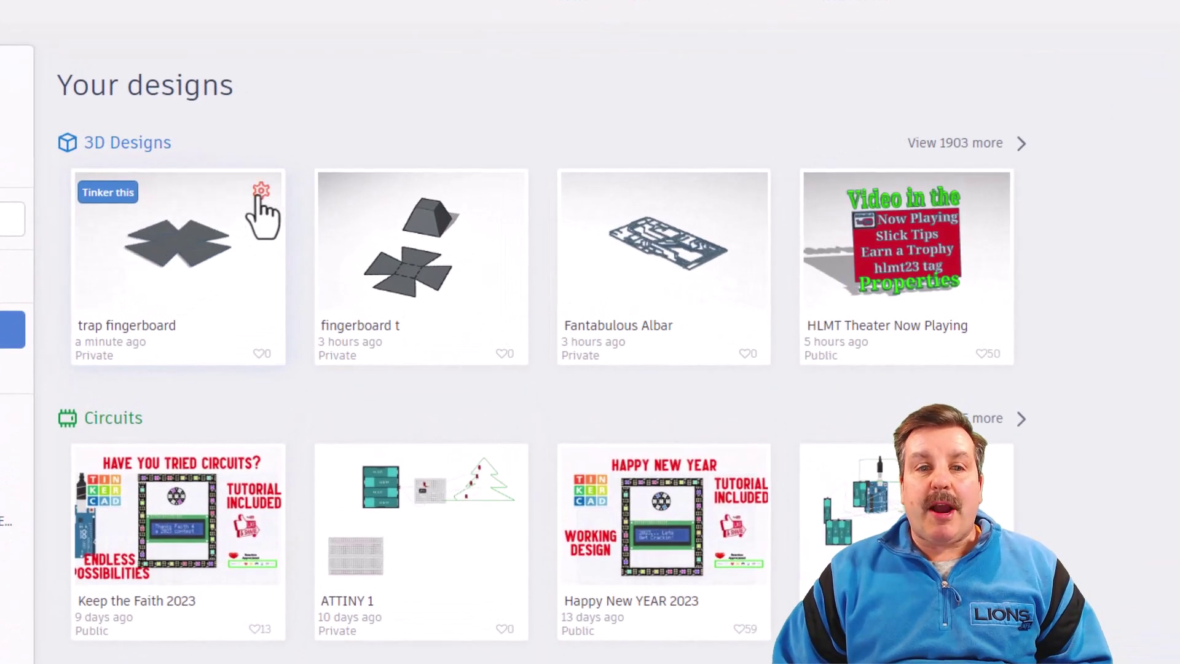
- Open the trap fingerboard design's properties with the full description expanded
{"action": "left_click", "coordinate": [262, 196]}
{"action": "left_click", "coordinate": [201, 237]}
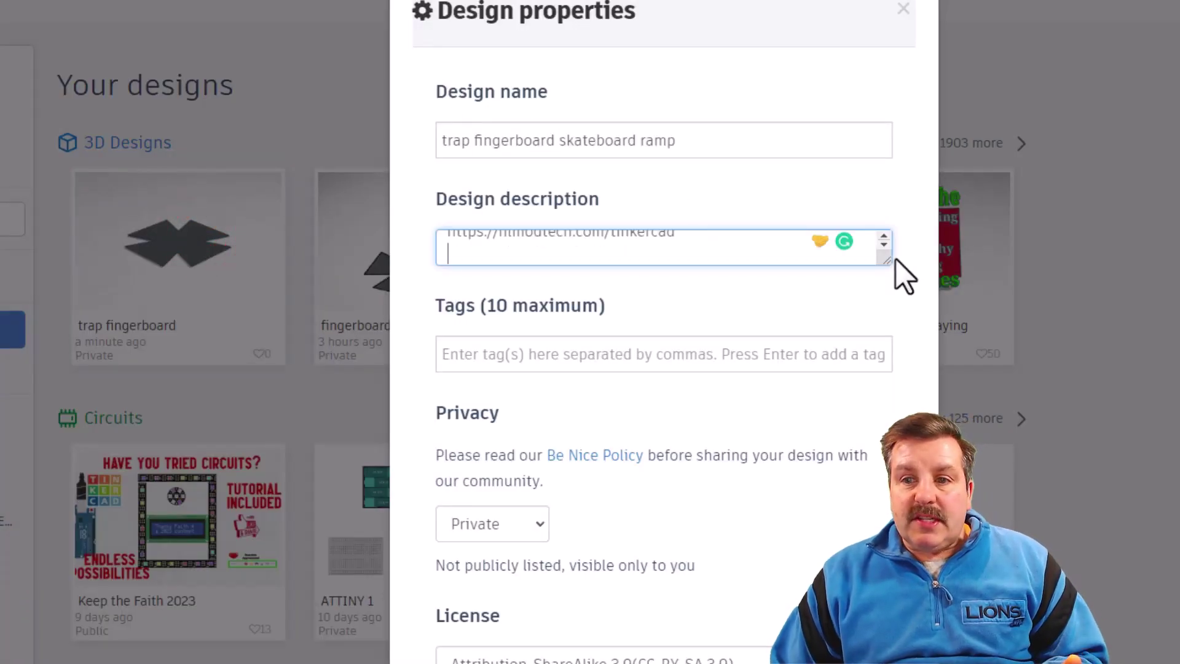
{"action": "left_click_drag", "start_coordinate": [887, 261], "coordinate": [917, 617]}
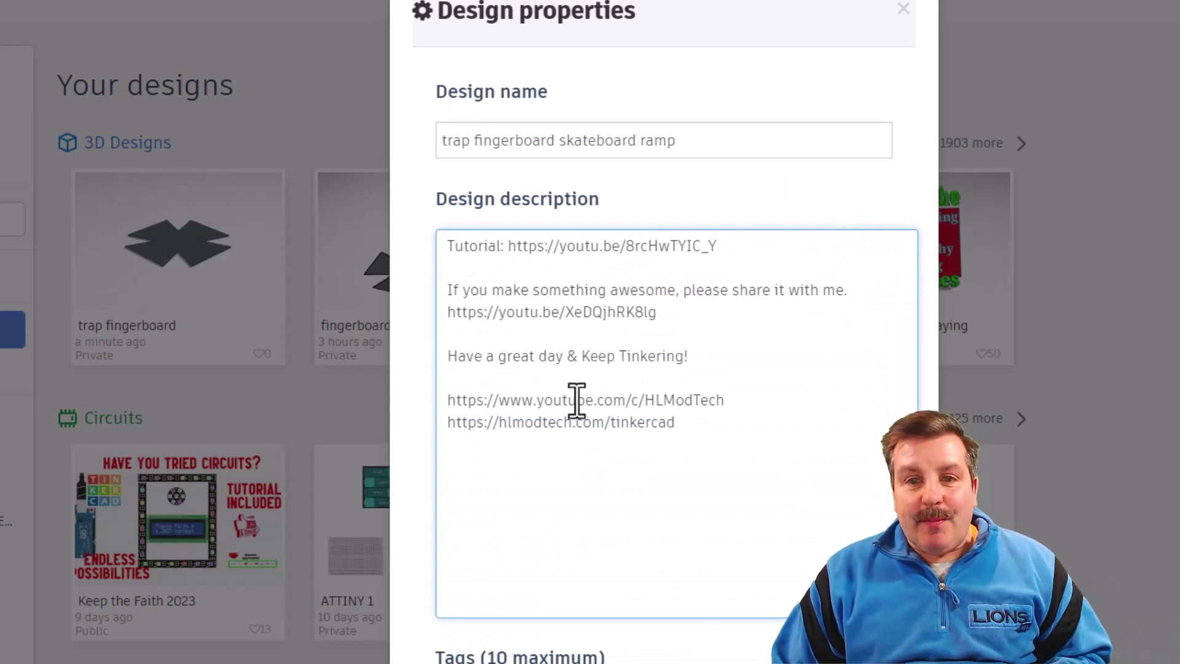
{"action": "scroll", "coordinate": [680, 388], "scroll_direction": "down", "scroll_amount": 3}
{"action": "scroll", "coordinate": [685, 377], "scroll_direction": "down", "scroll_amount": 3}
- Add the suggested tags plus an hlmt23 tag to the design
{"action": "left_click", "coordinate": [648, 338]}
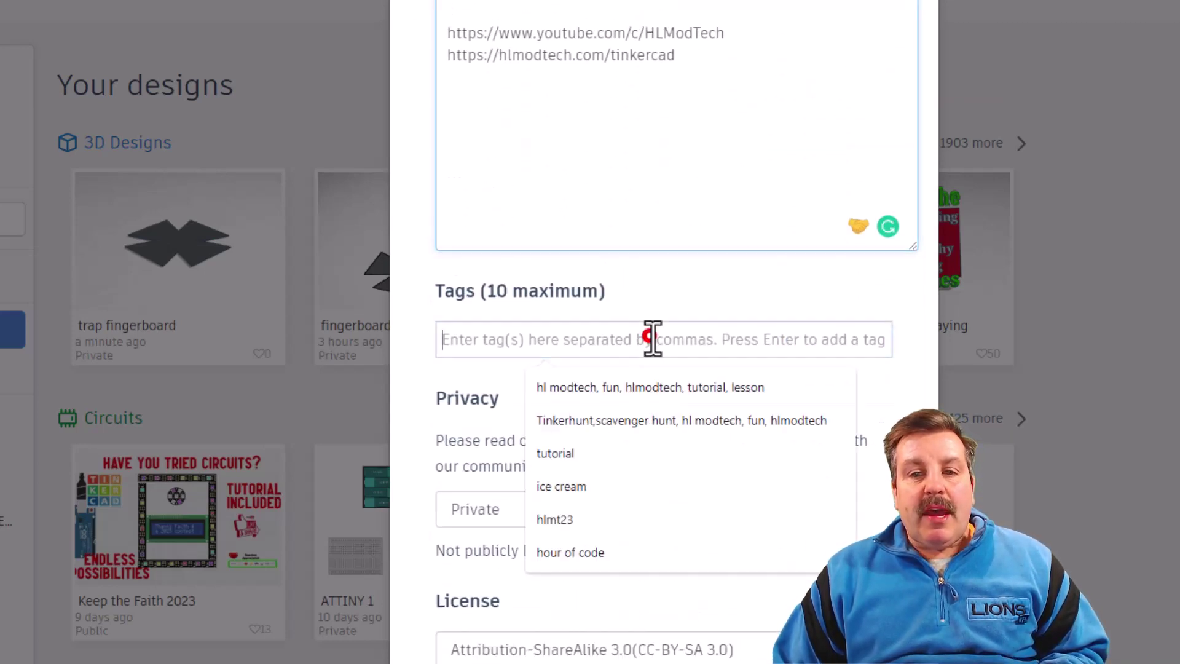
{"action": "left_click", "coordinate": [619, 389]}
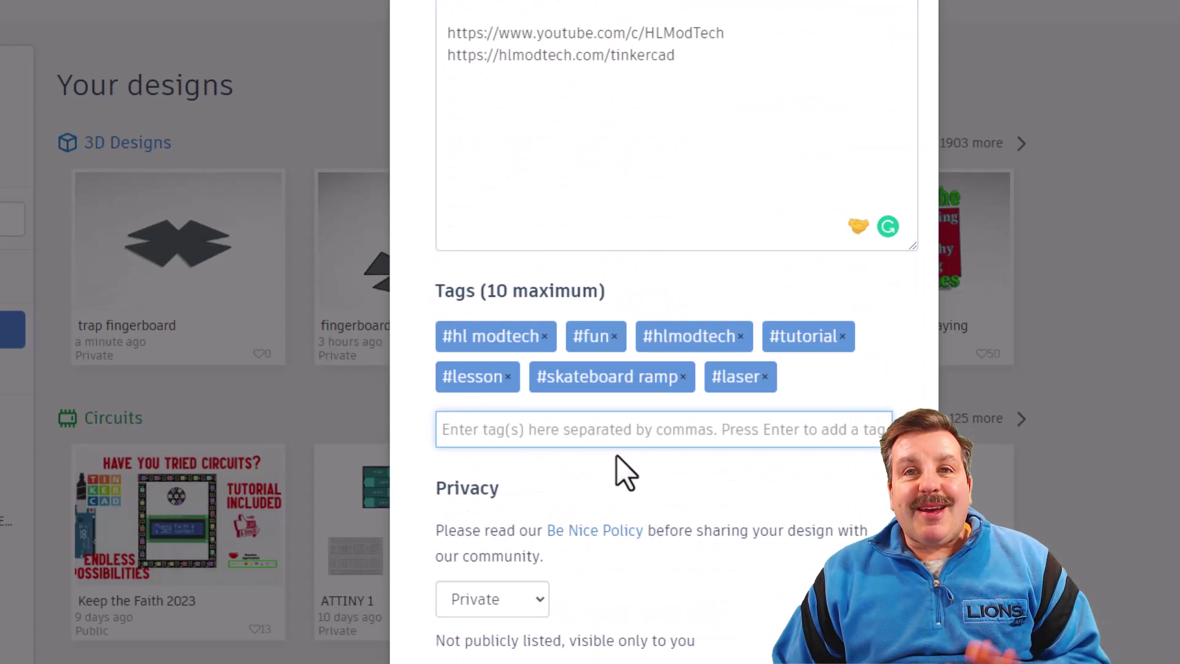
{"action": "left_click", "coordinate": [522, 437]}
{"action": "type", "text": "h"}
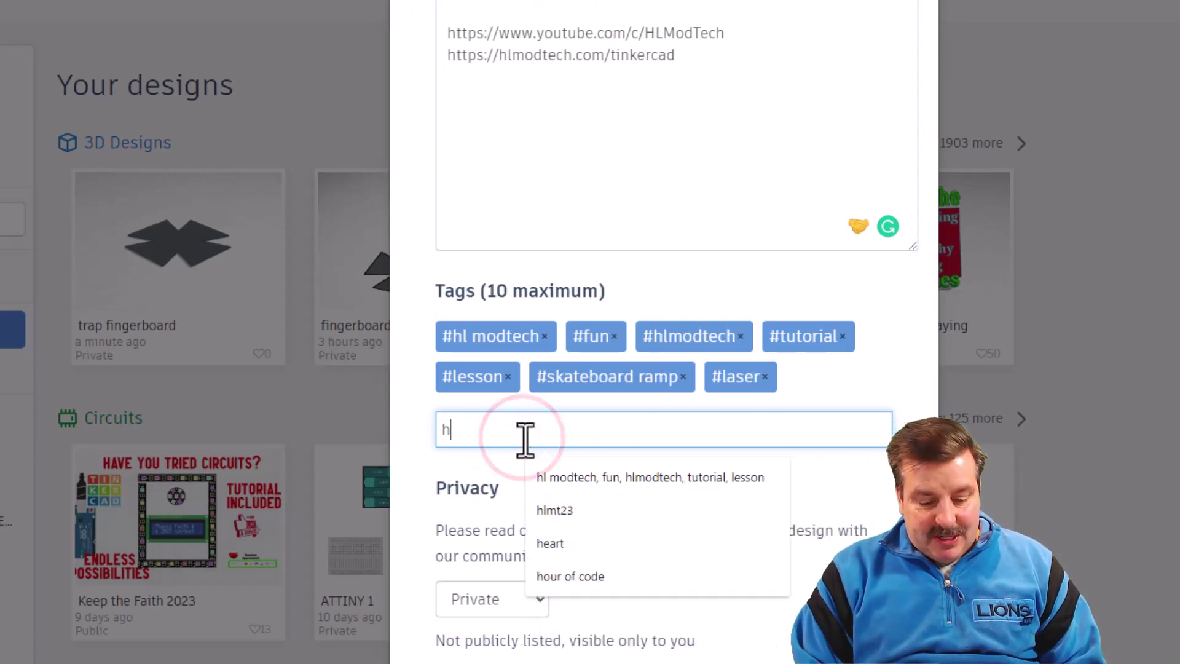
{"action": "type", "text": "lmt23"}
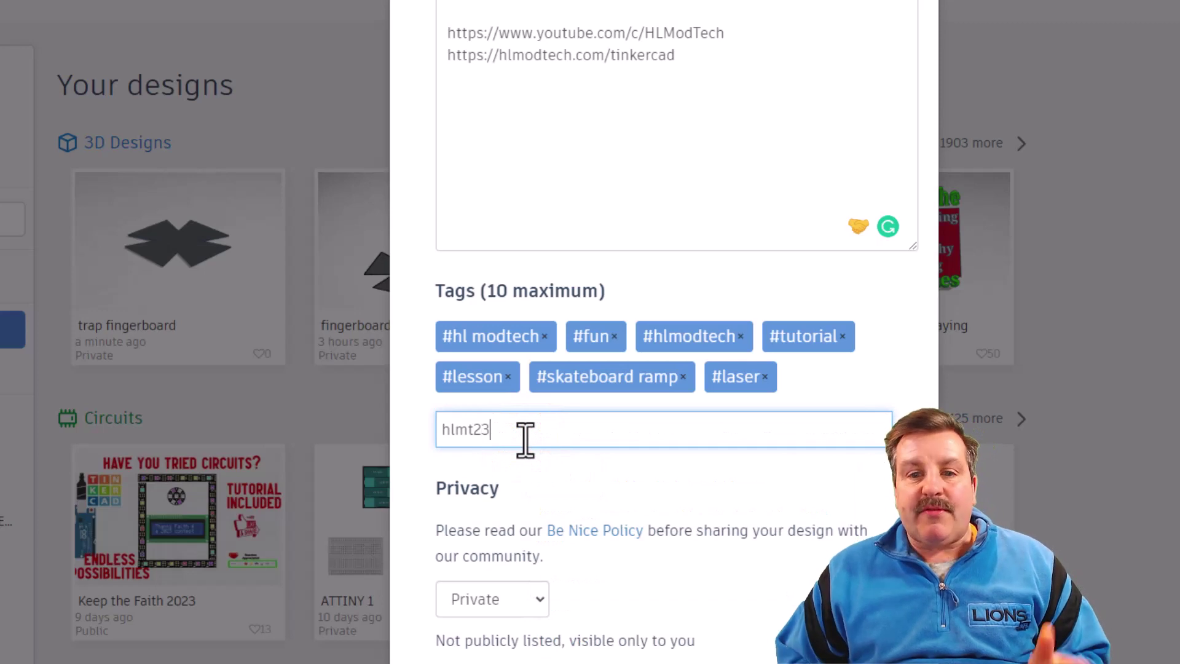
{"action": "key", "text": "Return"}
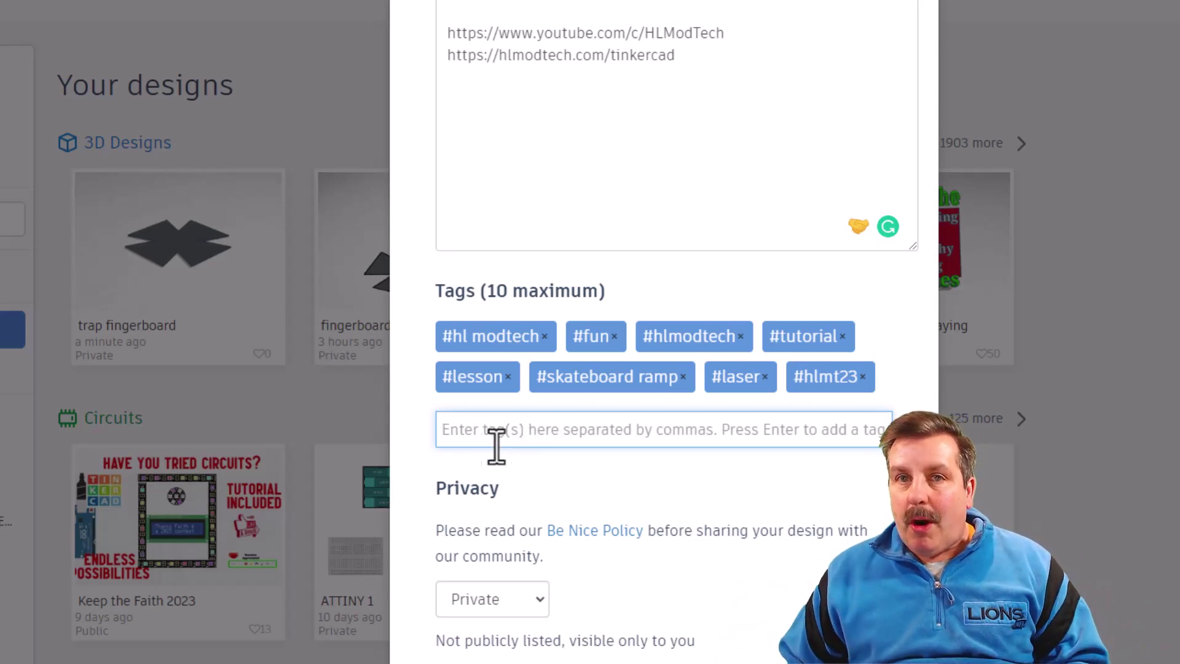
- Set the design to Public with the Attribution-NoDerivs 3.0 (CC-BY-ND 3.0) license and save
{"action": "scroll", "coordinate": [497, 447], "scroll_direction": "down", "scroll_amount": 3}
{"action": "left_click", "coordinate": [506, 447]}
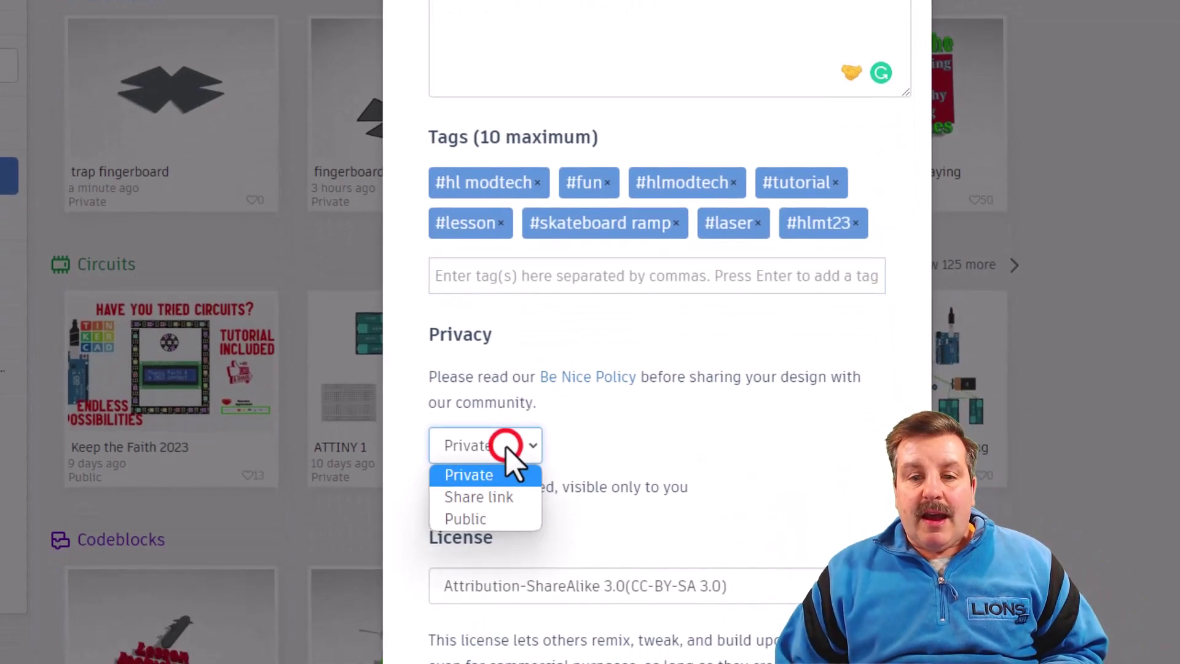
{"action": "left_click", "coordinate": [490, 520]}
{"action": "scroll", "coordinate": [637, 448], "scroll_direction": "down", "scroll_amount": 3}
{"action": "left_click", "coordinate": [608, 407]}
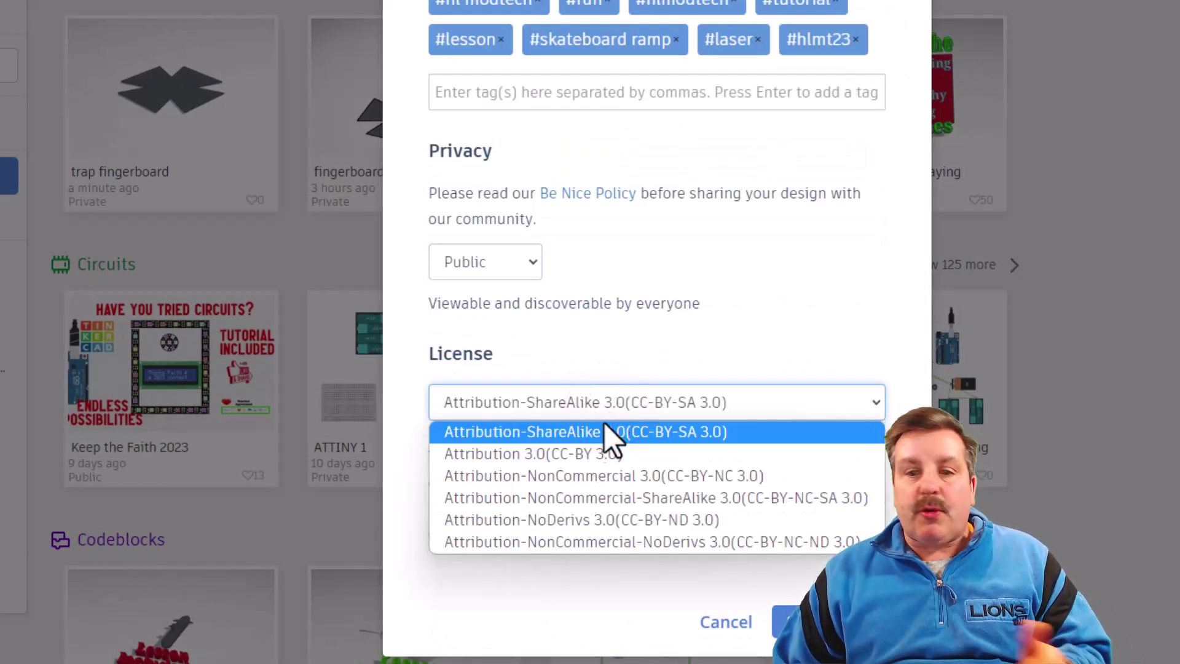
{"action": "left_click", "coordinate": [616, 521]}
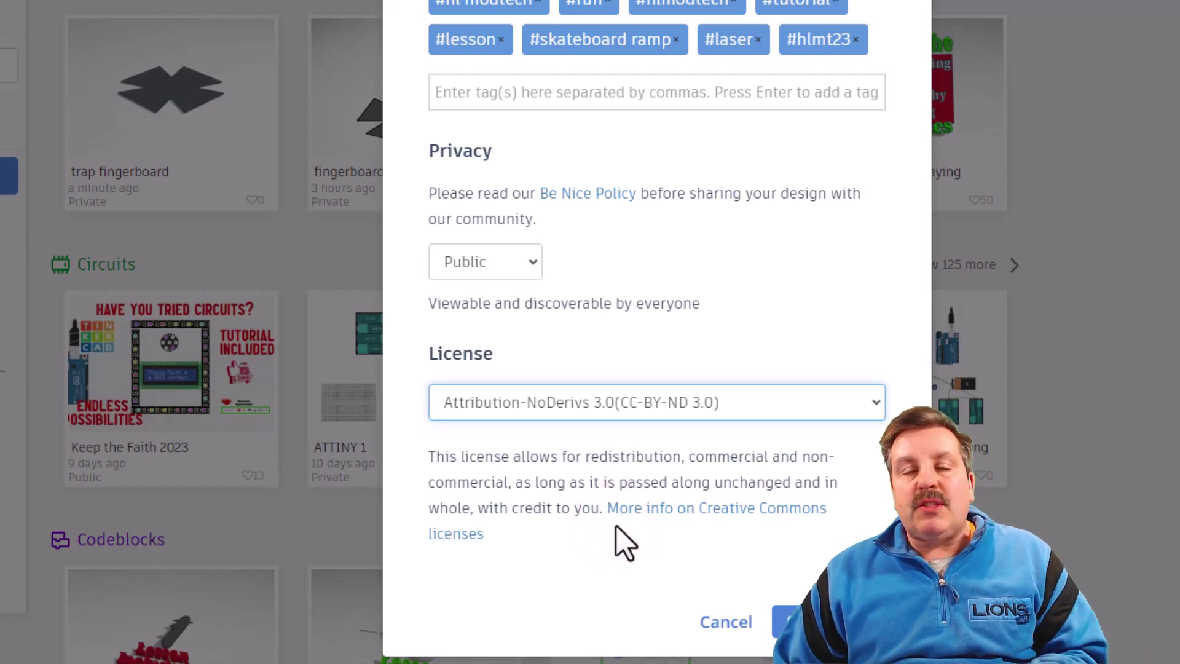
{"action": "left_click", "coordinate": [793, 622]}
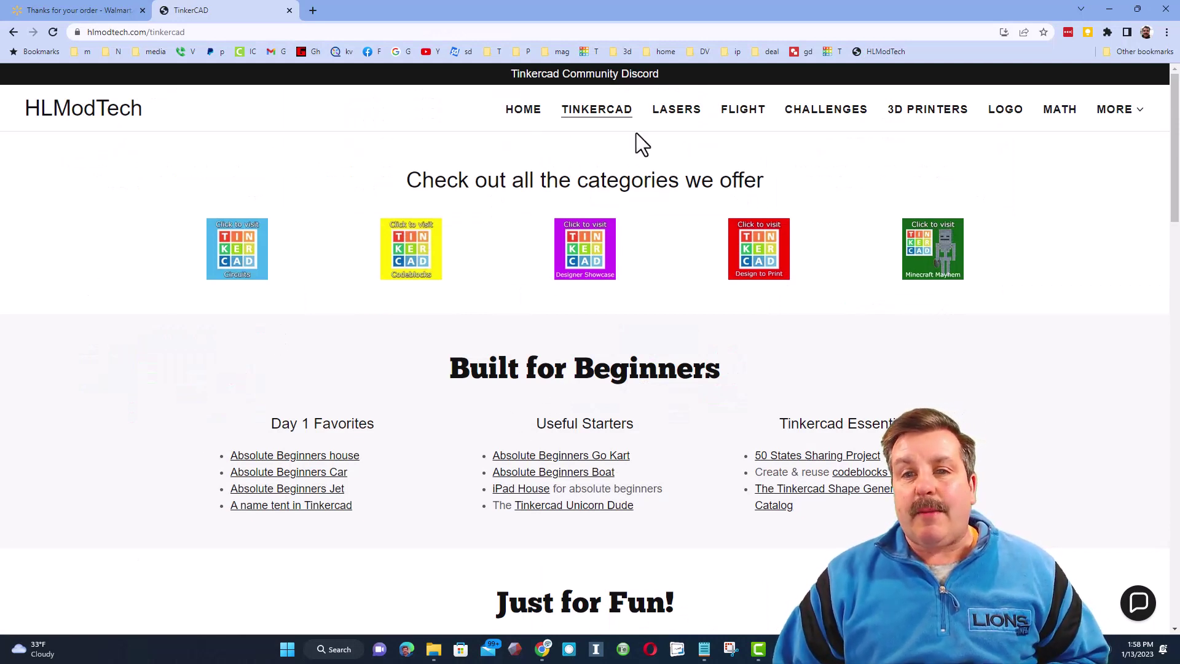
- Open and close the Contact Us chat, then scroll to the Just for Fun section
{"action": "left_click", "coordinate": [1142, 598]}
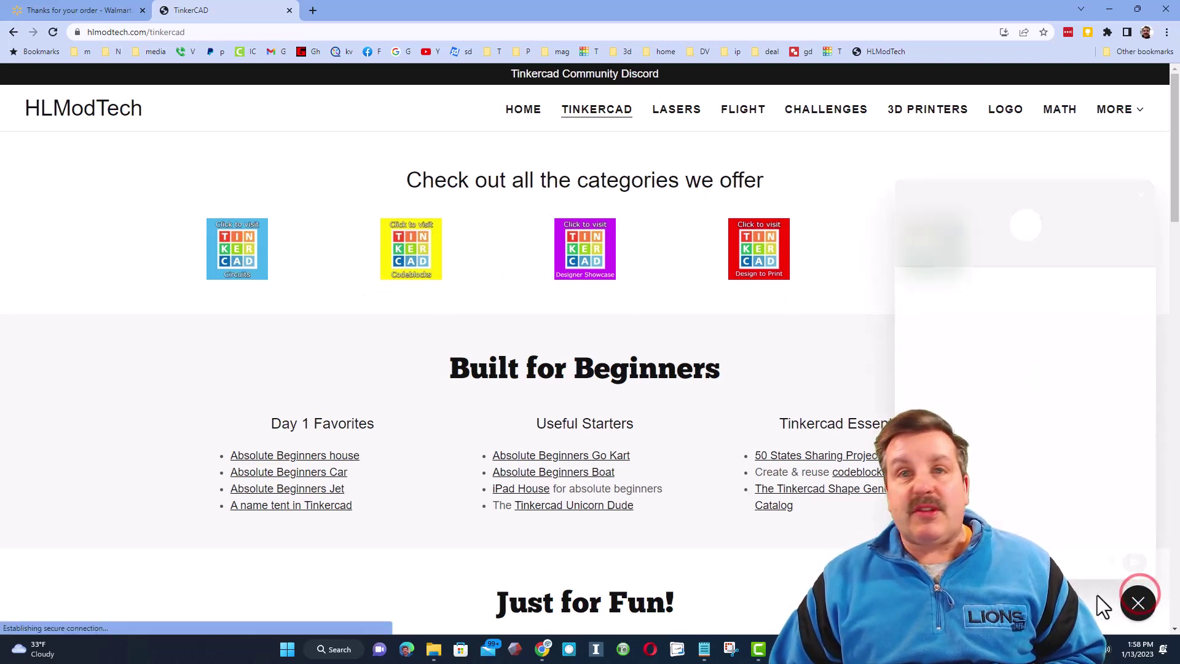
{"action": "left_click", "coordinate": [1137, 604]}
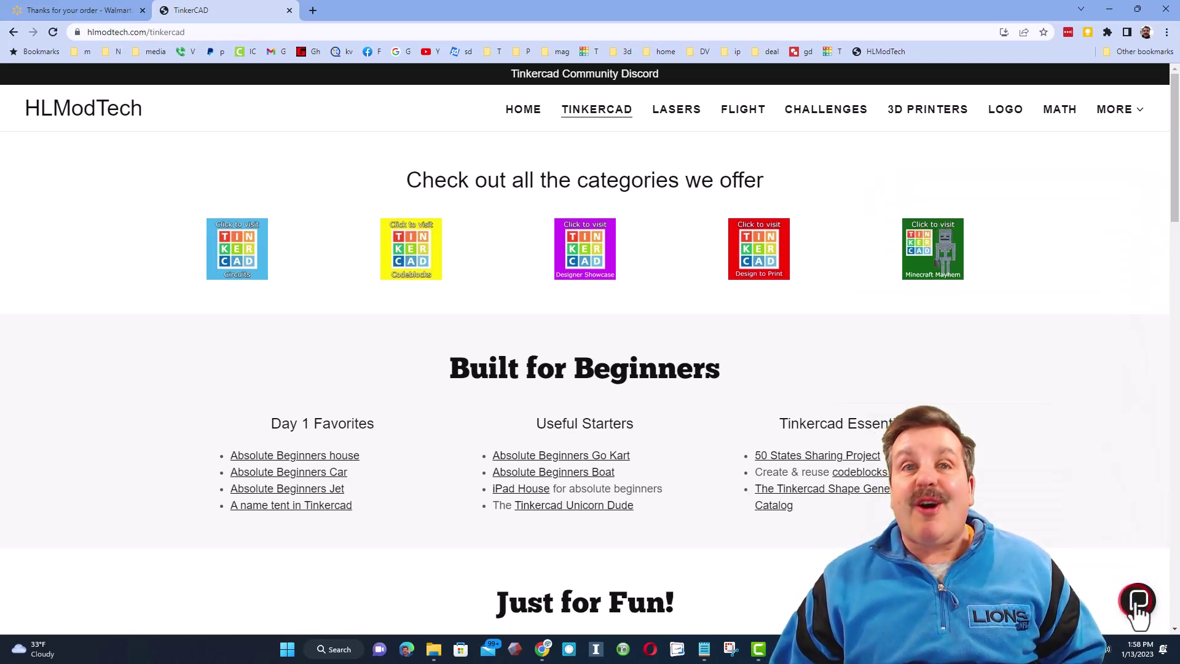
{"action": "scroll", "coordinate": [748, 369], "scroll_direction": "down", "scroll_amount": 1}
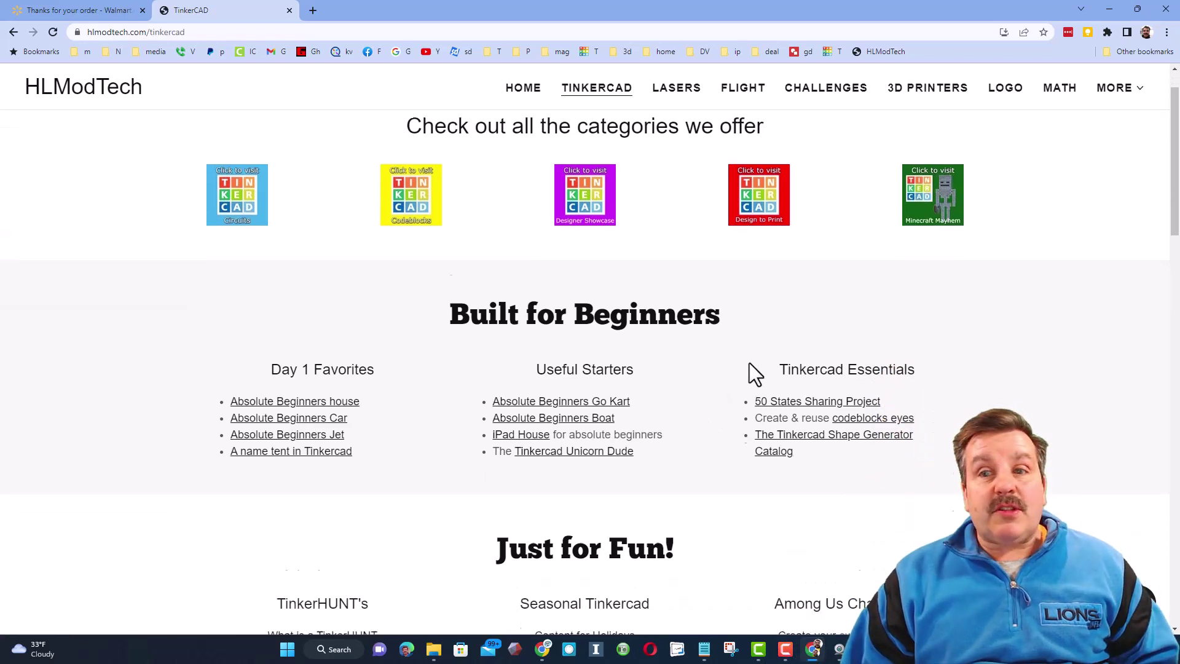
{"action": "scroll", "coordinate": [769, 422], "scroll_direction": "down", "scroll_amount": 3}
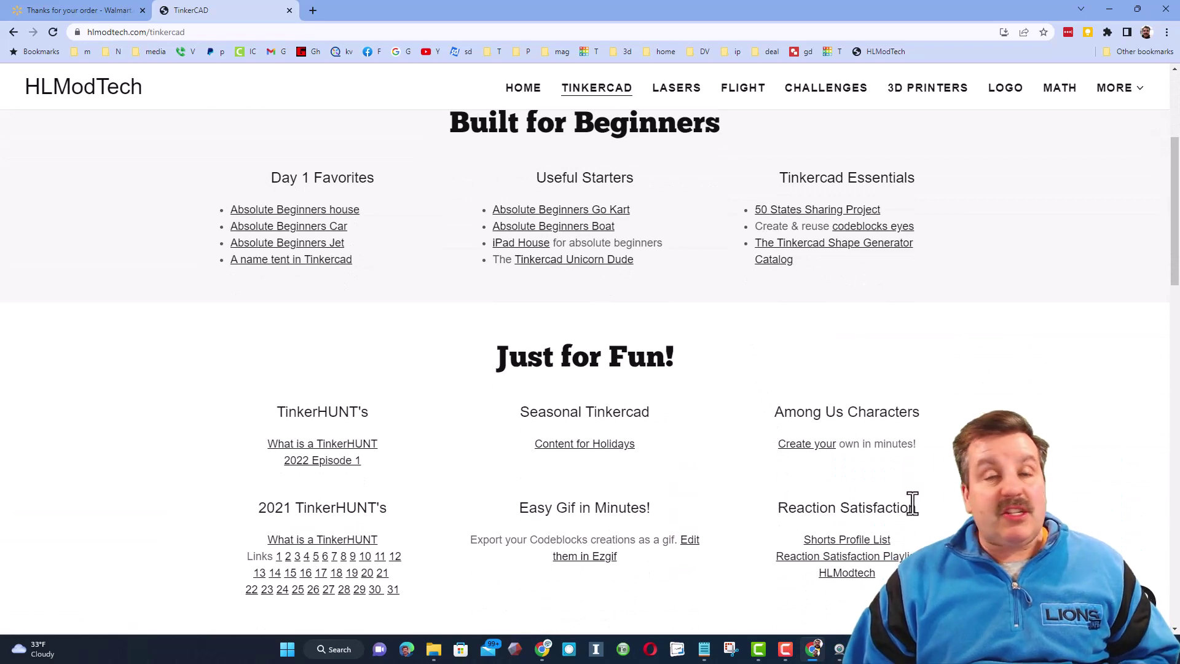
- Open the HLModtech profile, preview the jet design, and sort designs by Recent
{"action": "left_click", "coordinate": [861, 579]}
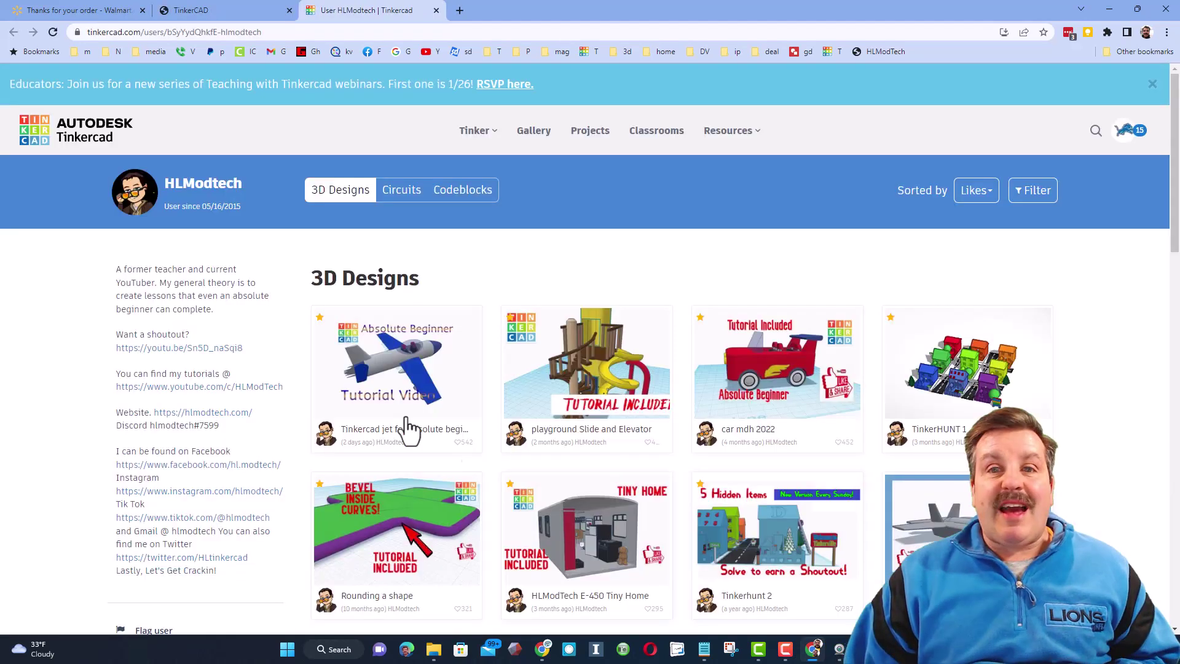
{"action": "left_click", "coordinate": [423, 372]}
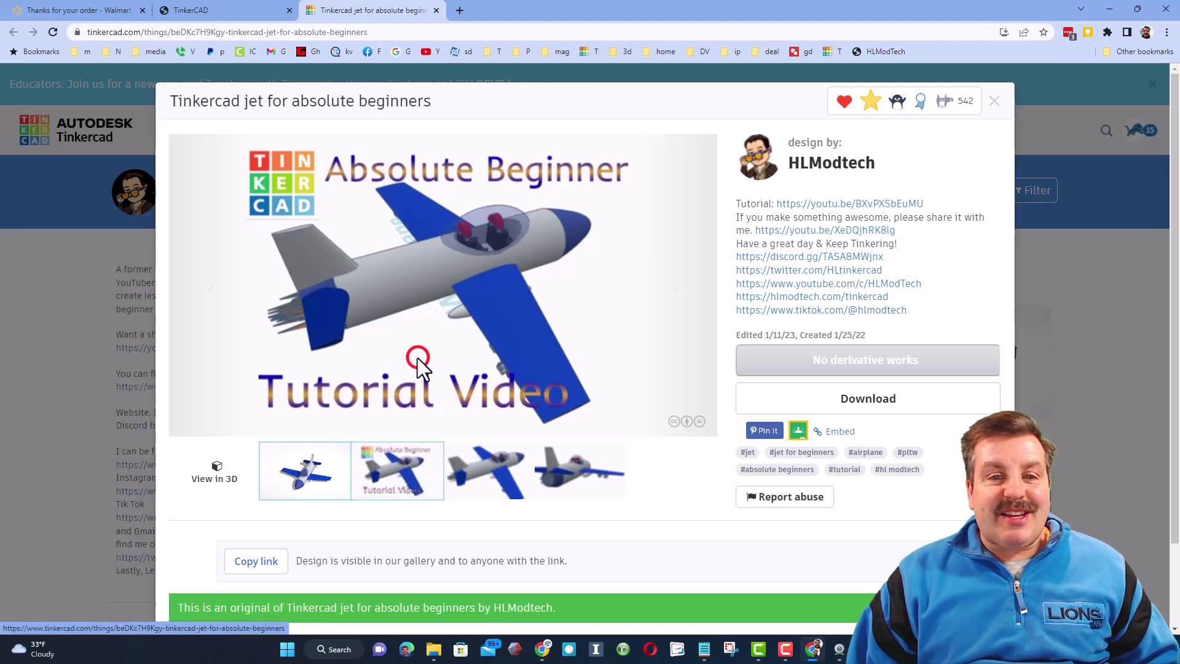
{"action": "left_click", "coordinate": [995, 101]}
{"action": "left_click", "coordinate": [972, 191]}
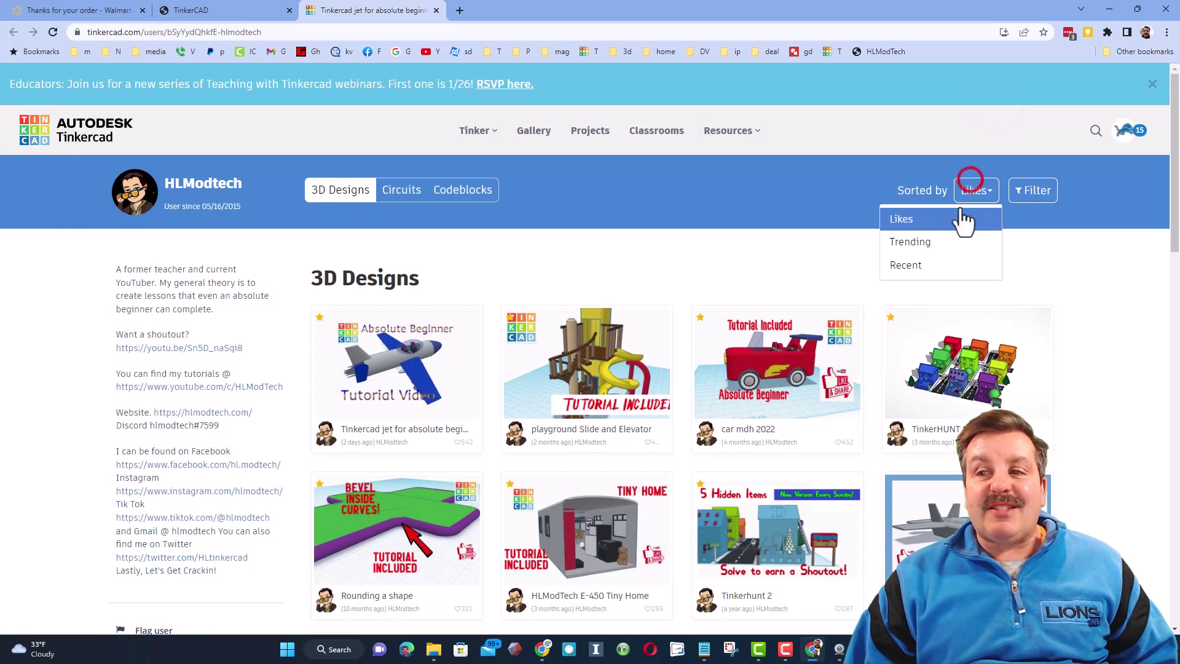
{"action": "left_click", "coordinate": [906, 266]}
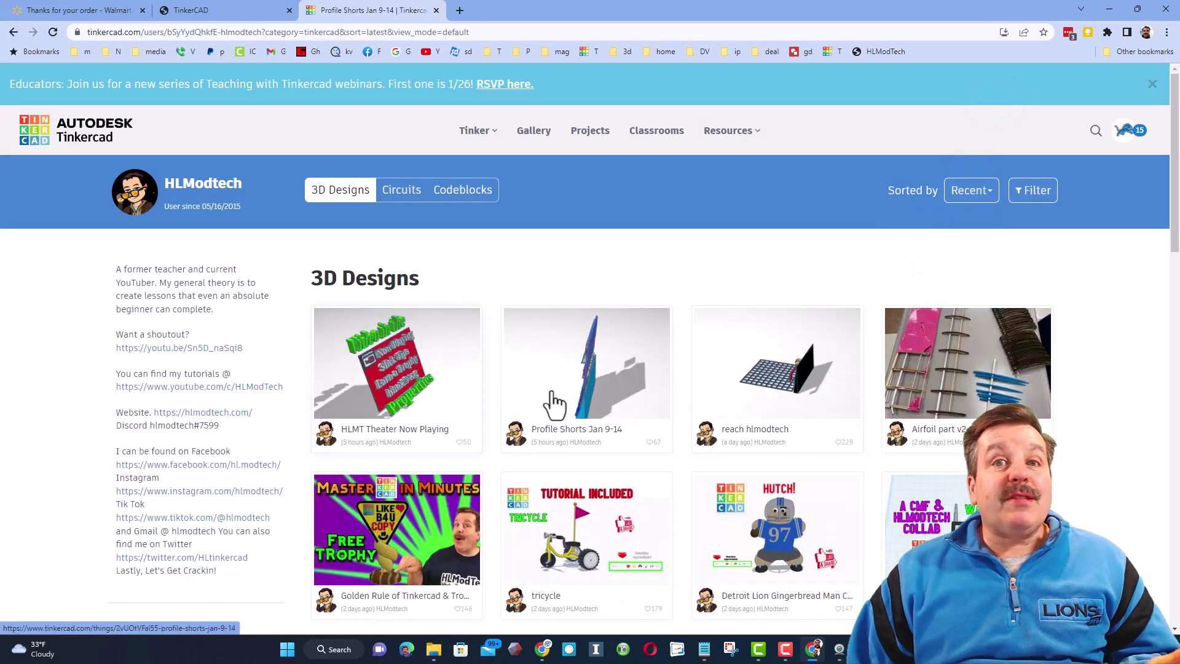
- View the Profile Shorts Jan 9-14 design details, then close them
{"action": "left_click", "coordinate": [593, 376]}
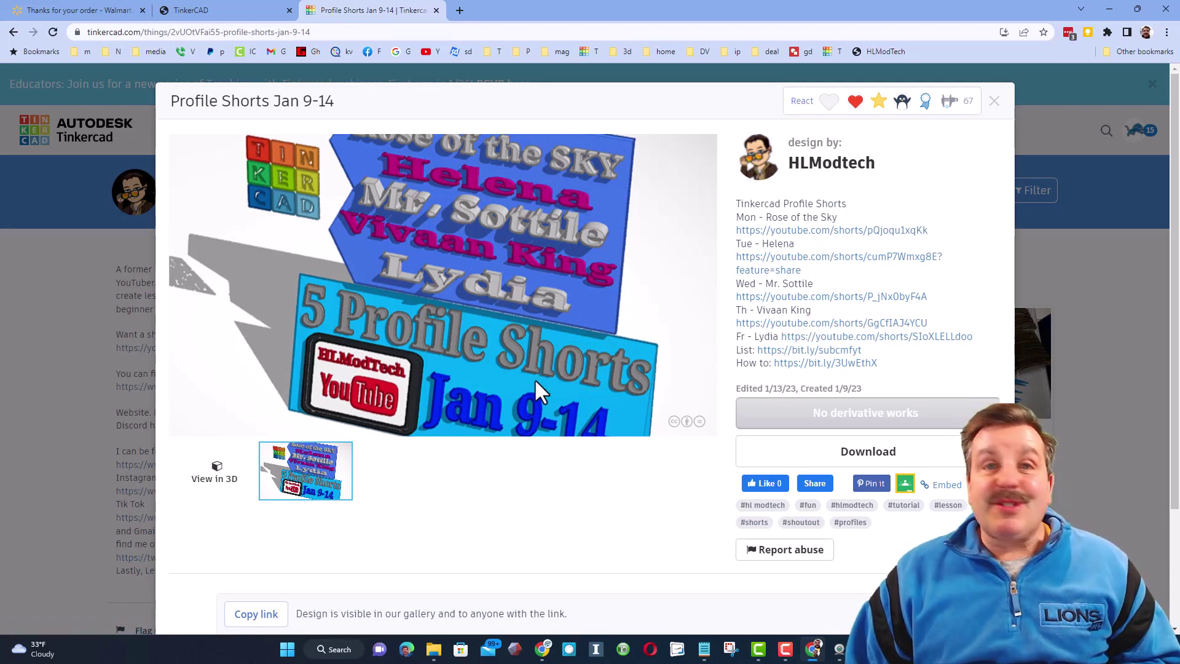
{"action": "left_click", "coordinate": [996, 101]}
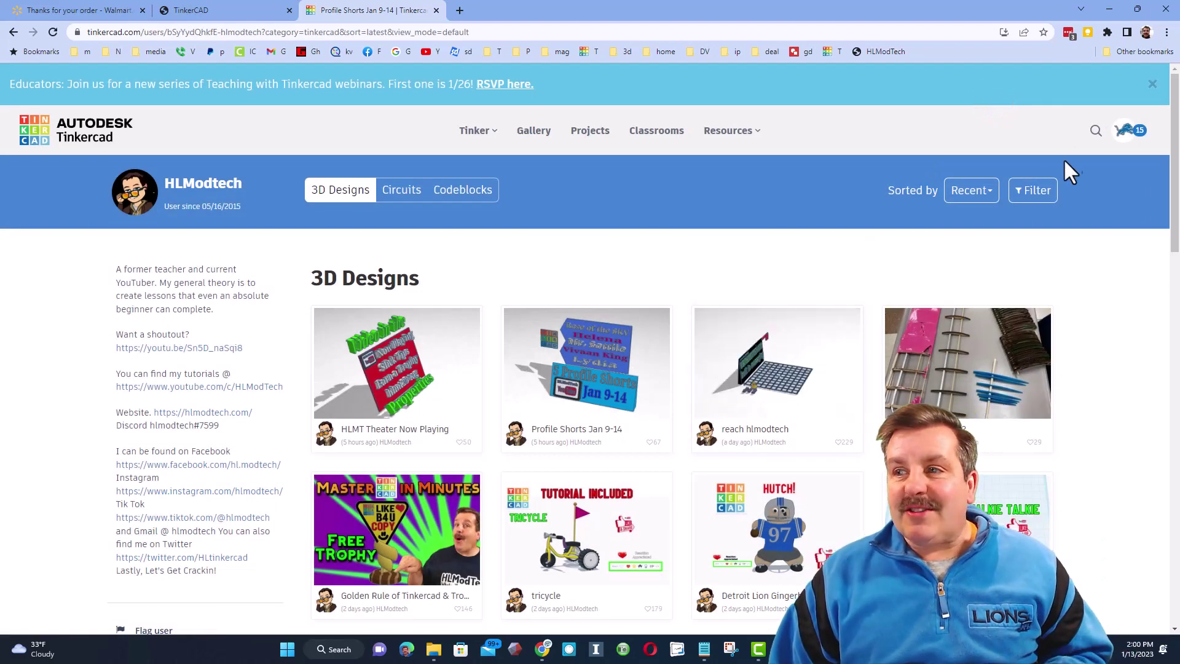
{"action": "left_click", "coordinate": [1094, 130]}
{"action": "type", "text": "hlmt23"}
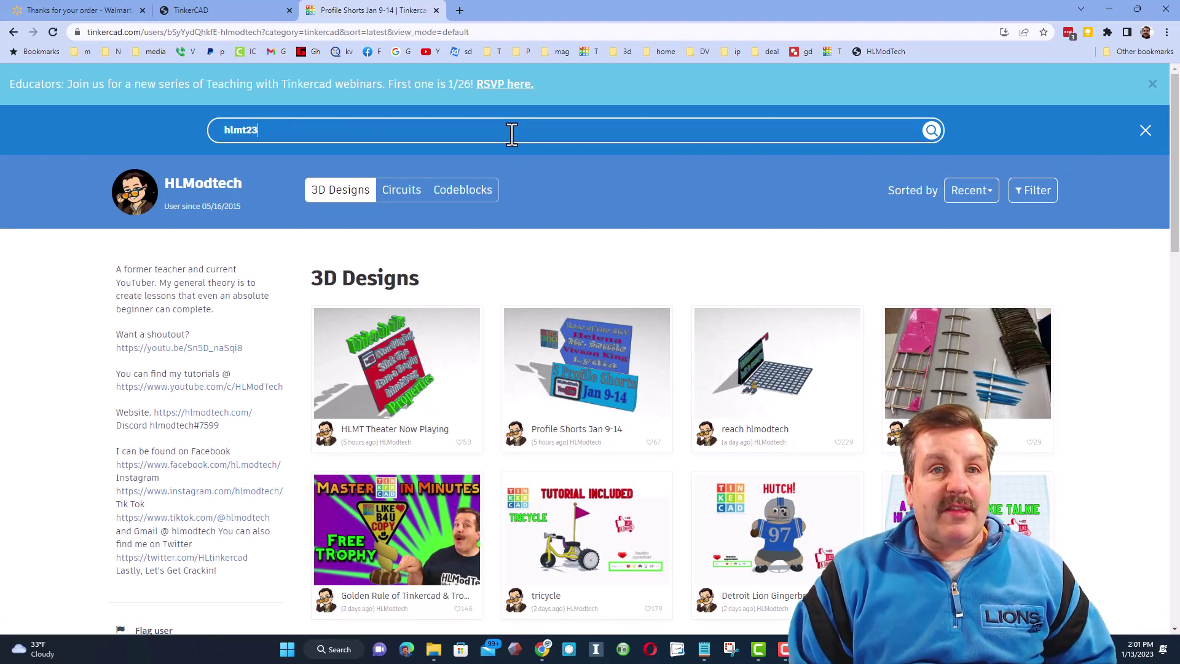
{"action": "key", "text": "Return"}
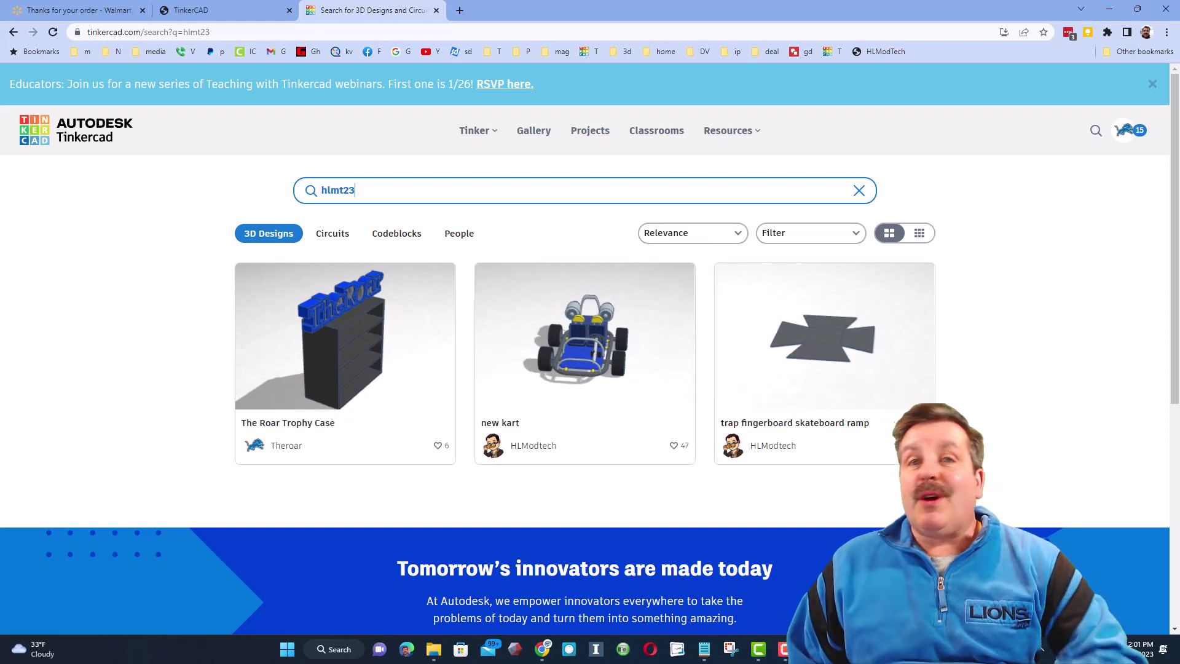
- Switch back to the hlmodtech.com/tinkercad browser tab
{"action": "key", "text": "ctrl+Page_Up"}
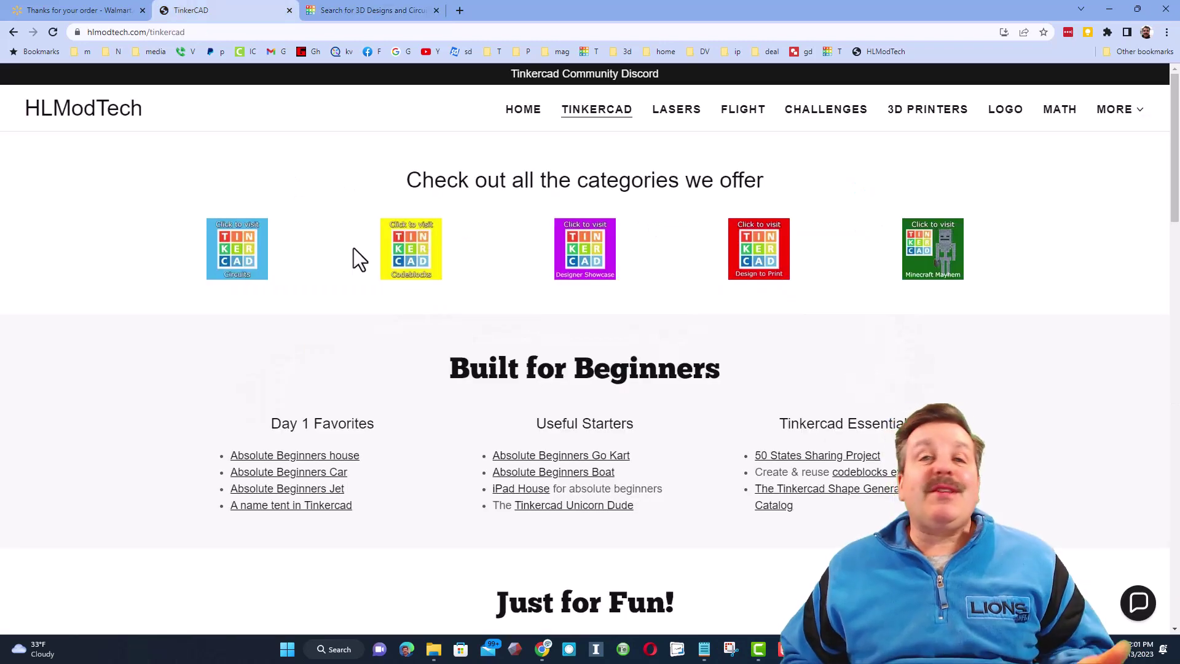